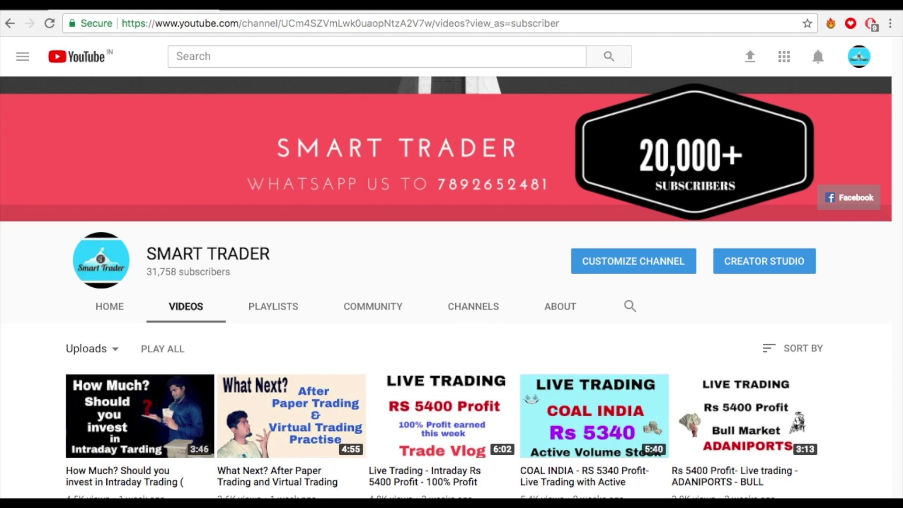
Open a new browser tab from the YouTube channel page with Ctrl+T
{"action": "key", "text": "ctrl+t"}
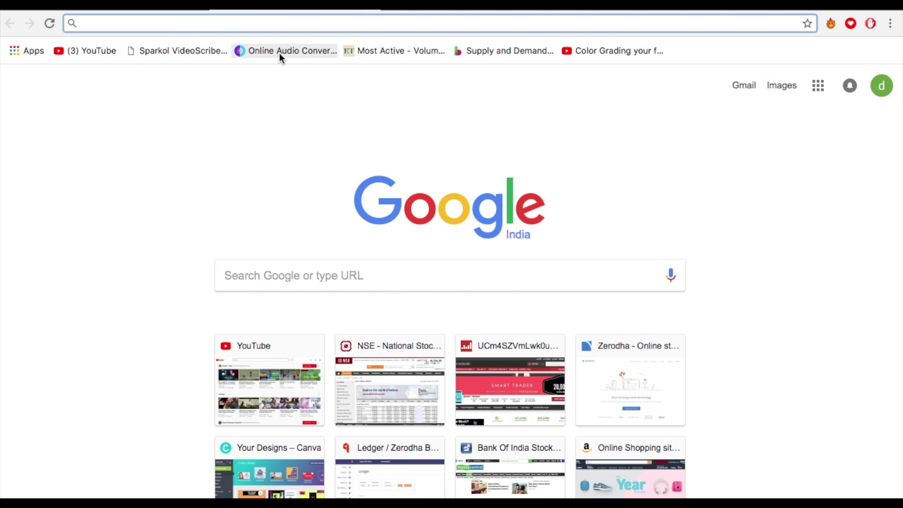
Search Google for 'horly gainers'
{"action": "type", "text": "horly h"}
{"action": "type", "text": "v"}
{"action": "key", "text": "BackSpace"}
{"action": "key", "text": "BackSpace"}
{"action": "key", "text": "BackSpace"}
{"action": "type", "text": "h"}
{"action": "key", "text": "BackSpace"}
{"action": "key", "text": "BackSpace"}
{"action": "type", "text": "gaine"}
{"action": "key", "text": "Return"}
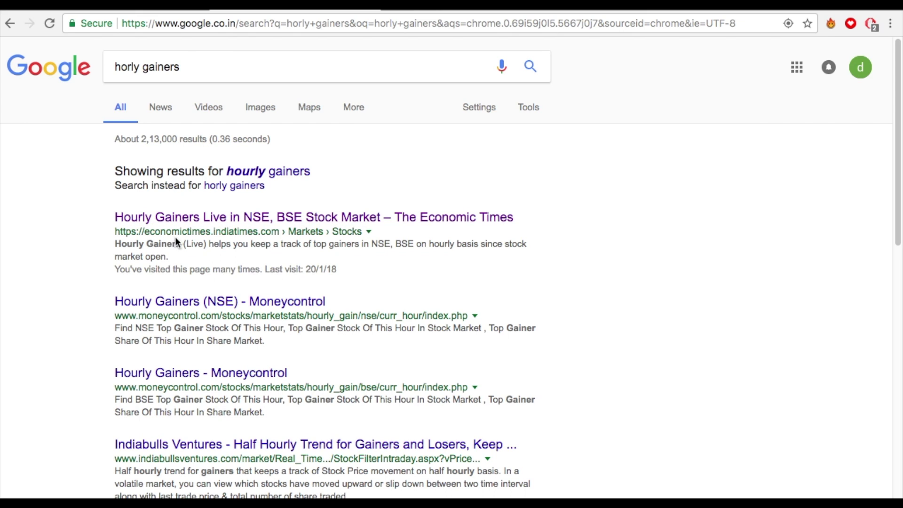
Open The Economic Times Hourly Gainers result at its table, then start a new tab
{"action": "left_click", "coordinate": [197, 218]}
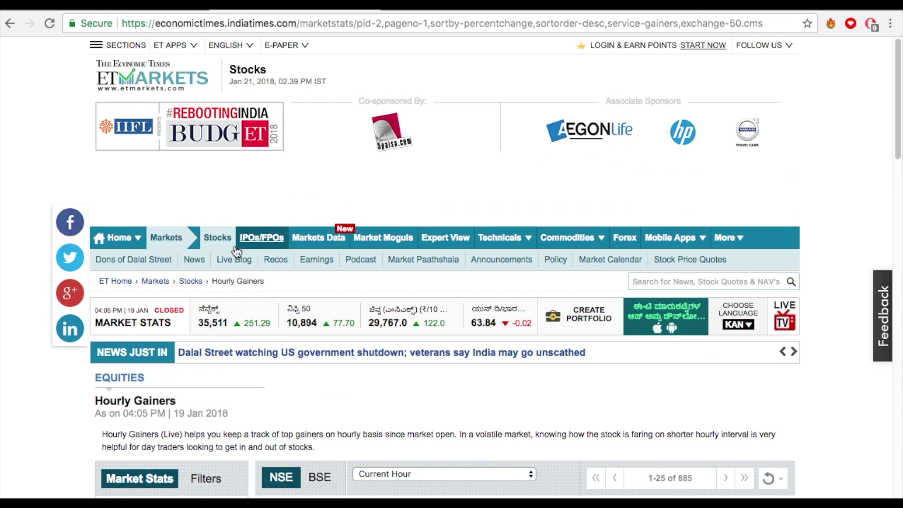
{"action": "scroll", "coordinate": [414, 325], "scroll_direction": "down", "scroll_amount": 5}
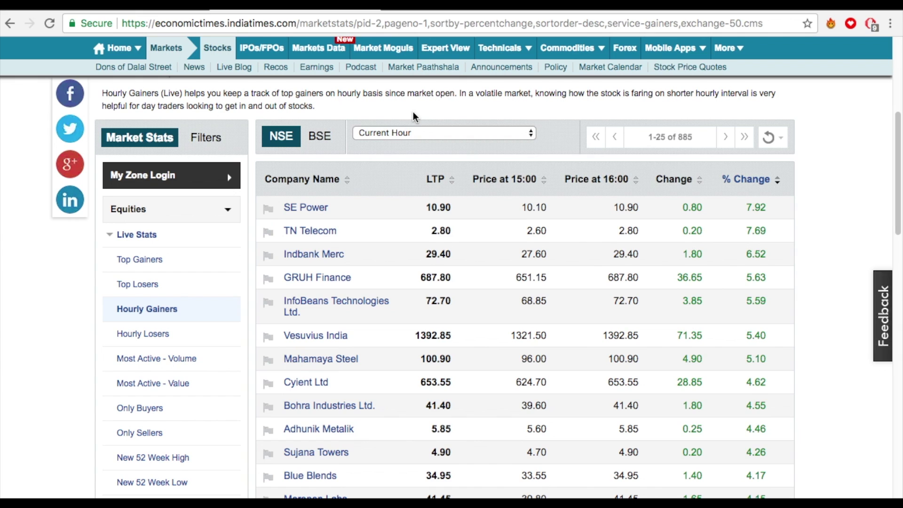
{"action": "left_click", "coordinate": [392, 9]}
Search 'horly losers' and open The Economic Times Hourly Losers result
{"action": "type", "text": "ho"}
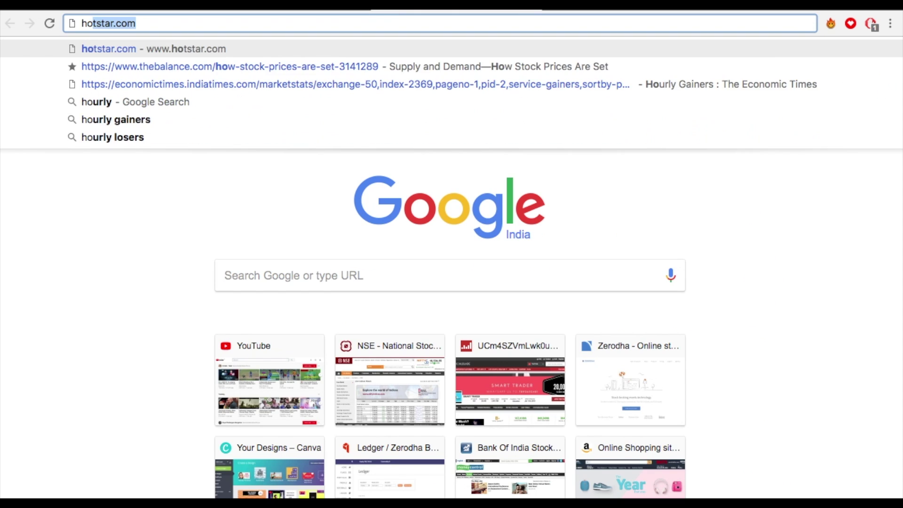
{"action": "type", "text": "rly losers"}
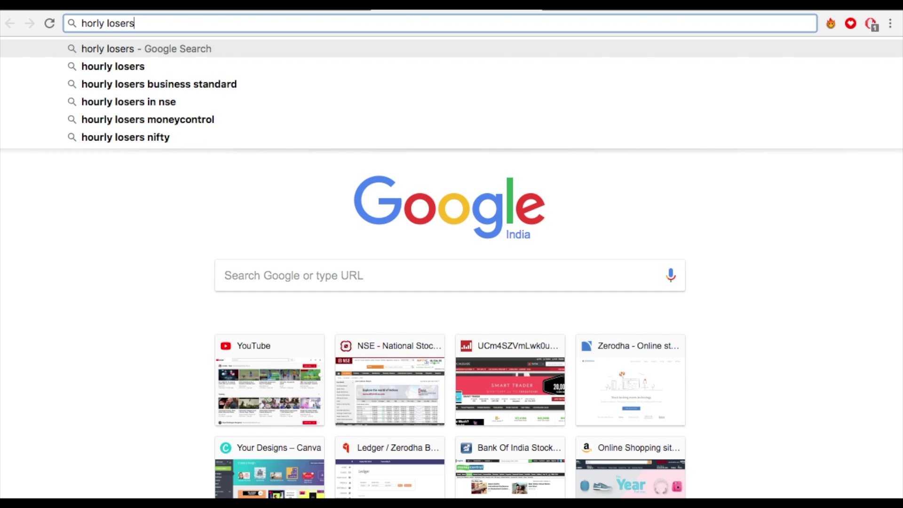
{"action": "key", "text": "Return"}
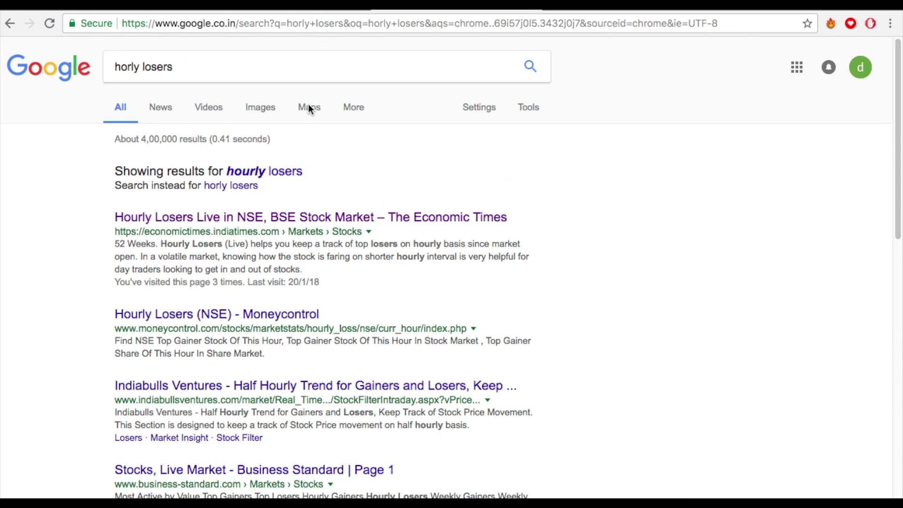
{"action": "left_click", "coordinate": [165, 215]}
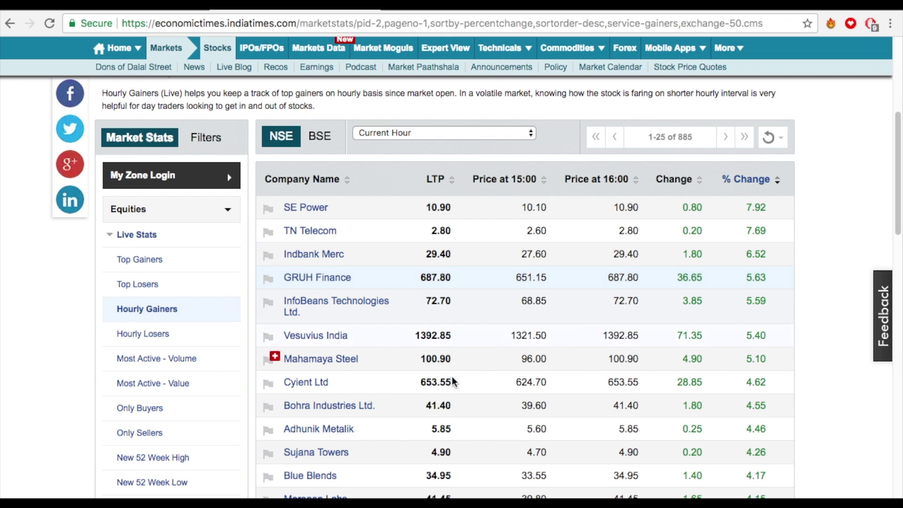
Show the Hourly Gainers table's Market Cap, Stock Price and Index filter options
{"action": "scroll", "coordinate": [432, 188], "scroll_direction": "up", "scroll_amount": 7}
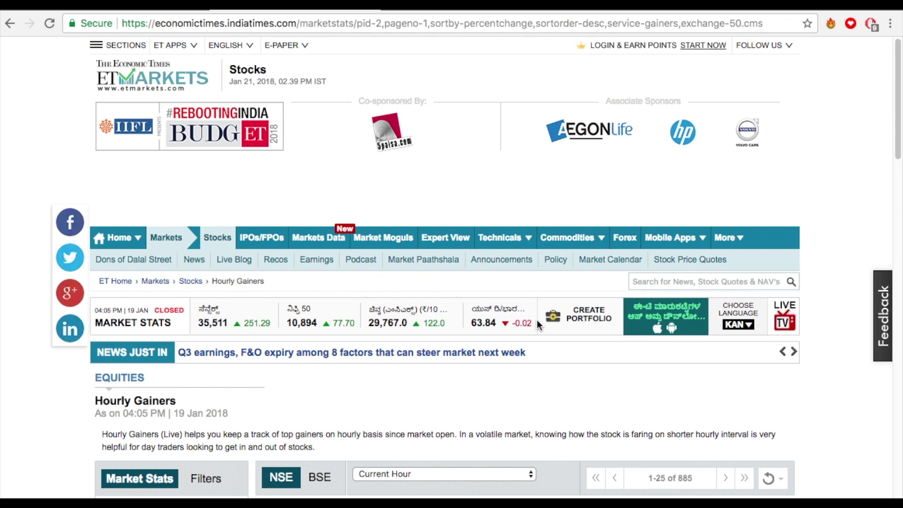
{"action": "scroll", "coordinate": [537, 321], "scroll_direction": "down", "scroll_amount": 8}
{"action": "scroll", "coordinate": [540, 321], "scroll_direction": "up", "scroll_amount": 2}
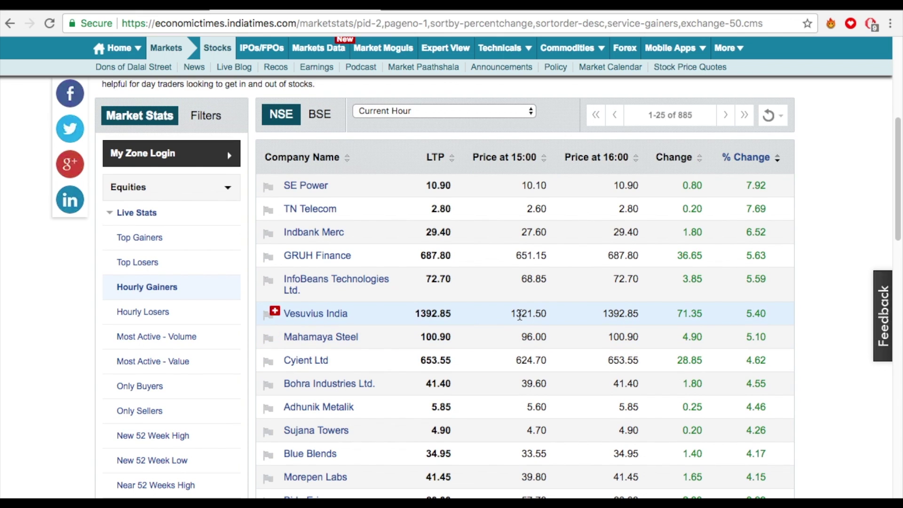
{"action": "scroll", "coordinate": [519, 313], "scroll_direction": "up", "scroll_amount": 1}
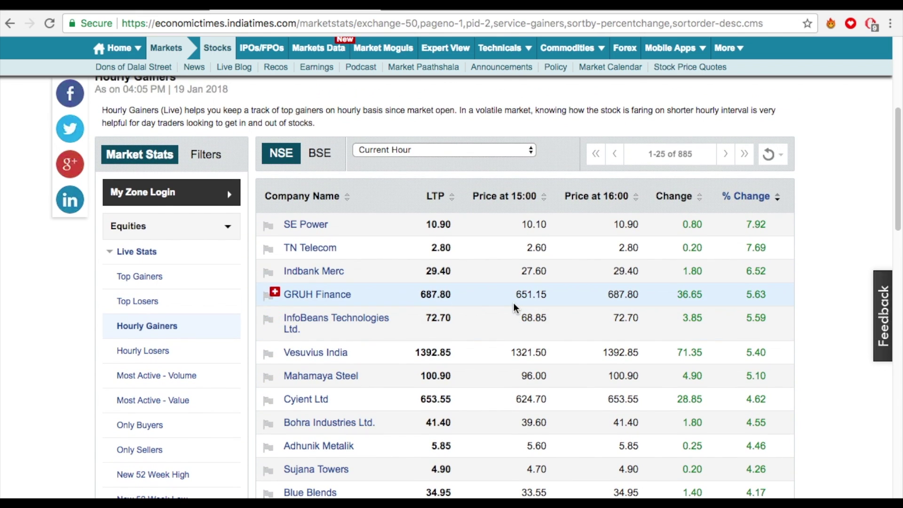
{"action": "scroll", "coordinate": [471, 245], "scroll_direction": "up", "scroll_amount": 1}
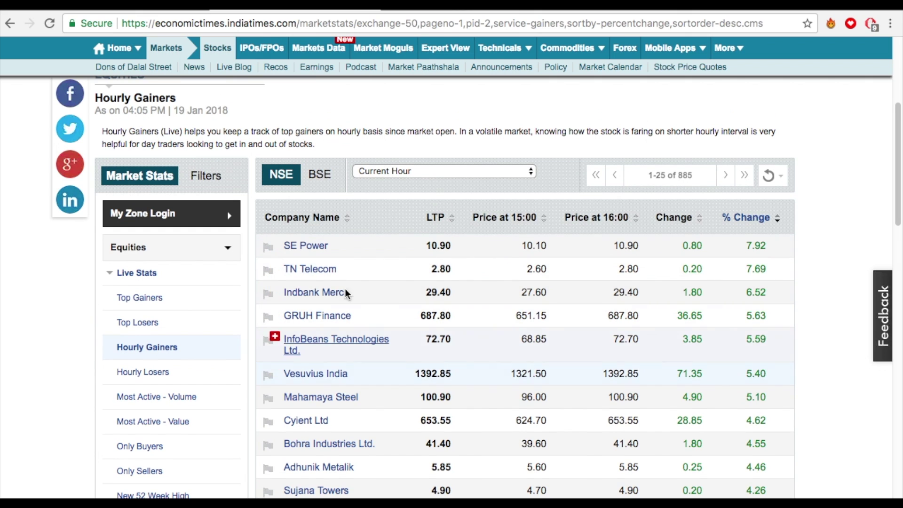
{"action": "left_click", "coordinate": [204, 178]}
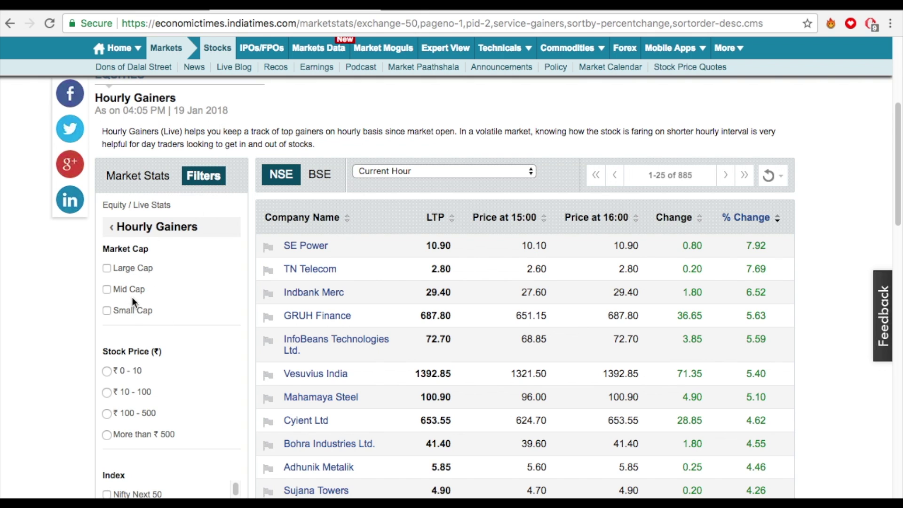
Apply the Large Cap market-cap filter, then remove it again
{"action": "scroll", "coordinate": [122, 267], "scroll_direction": "down", "scroll_amount": 1}
{"action": "left_click", "coordinate": [130, 245]}
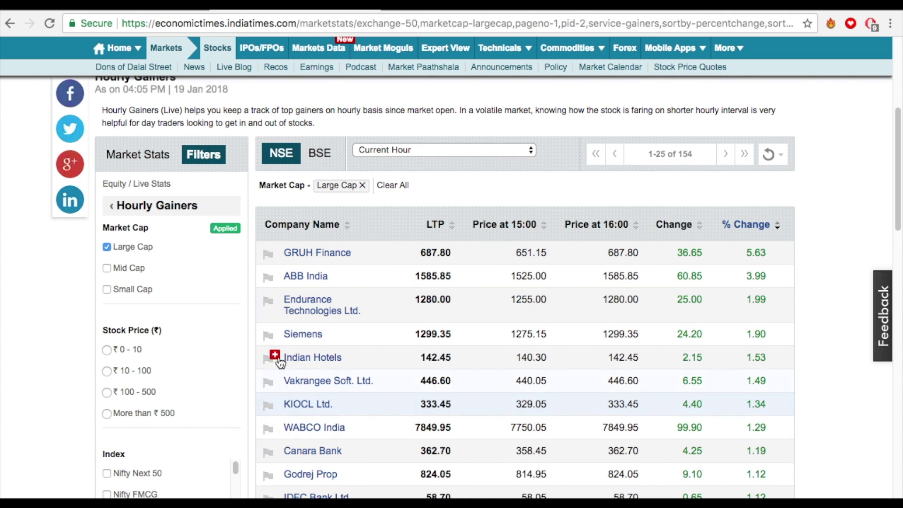
{"action": "left_click", "coordinate": [123, 246]}
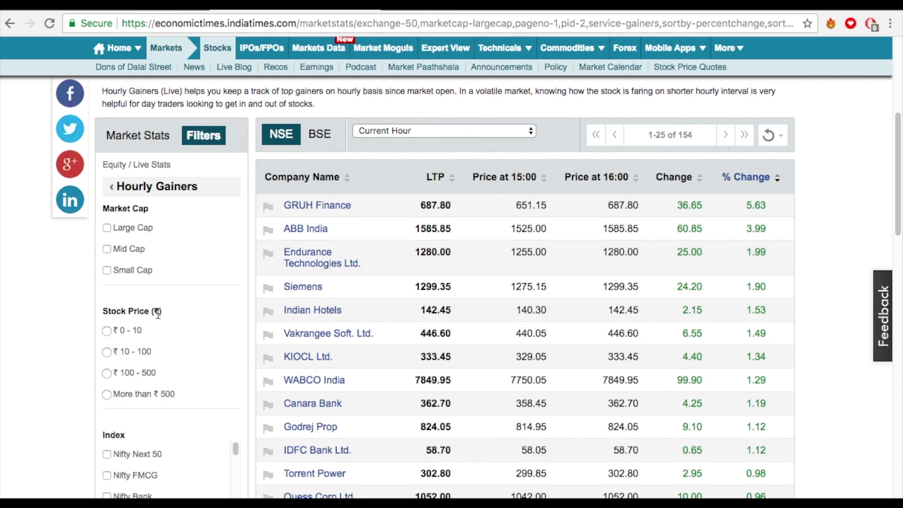
Filter the gainers table to Nifty 50, showing 43 stocks led by Bajaj Finance at 0.95%
{"action": "scroll", "coordinate": [193, 340], "scroll_direction": "up", "scroll_amount": 1}
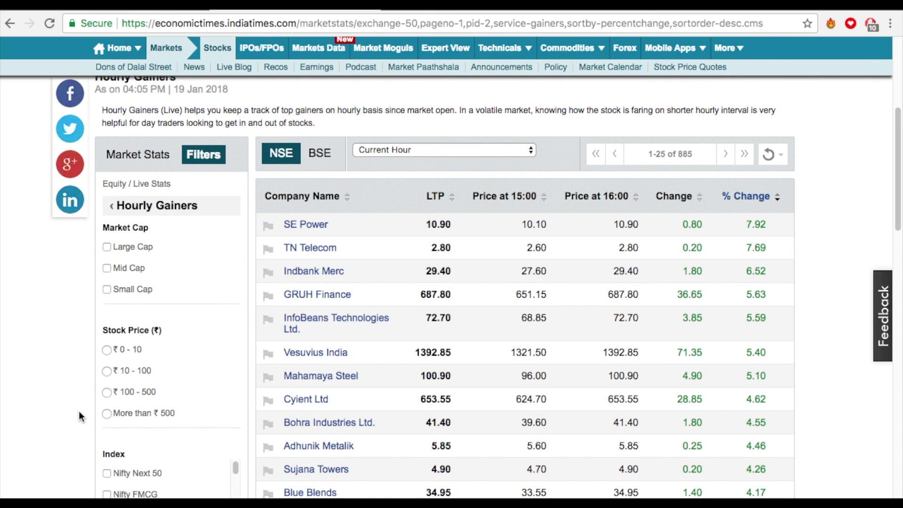
{"action": "scroll", "coordinate": [79, 410], "scroll_direction": "down", "scroll_amount": 2}
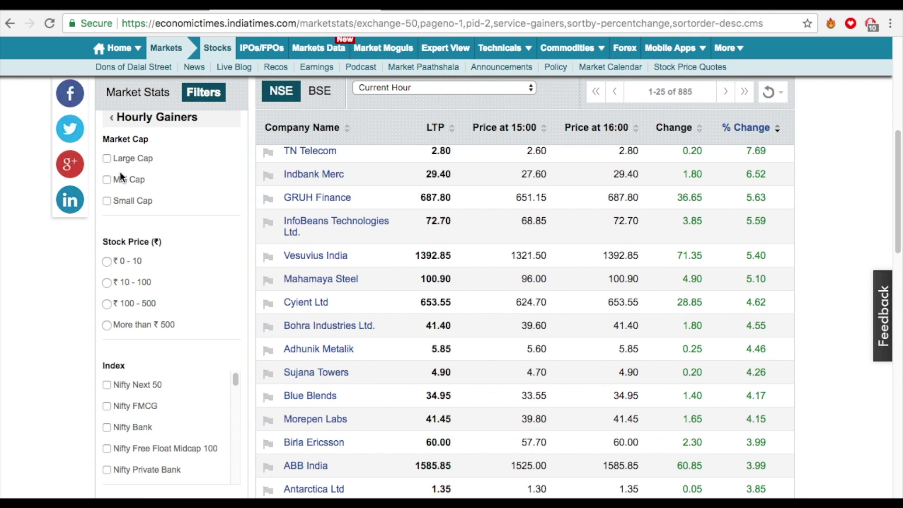
{"action": "scroll", "coordinate": [119, 357], "scroll_direction": "down", "scroll_amount": 1}
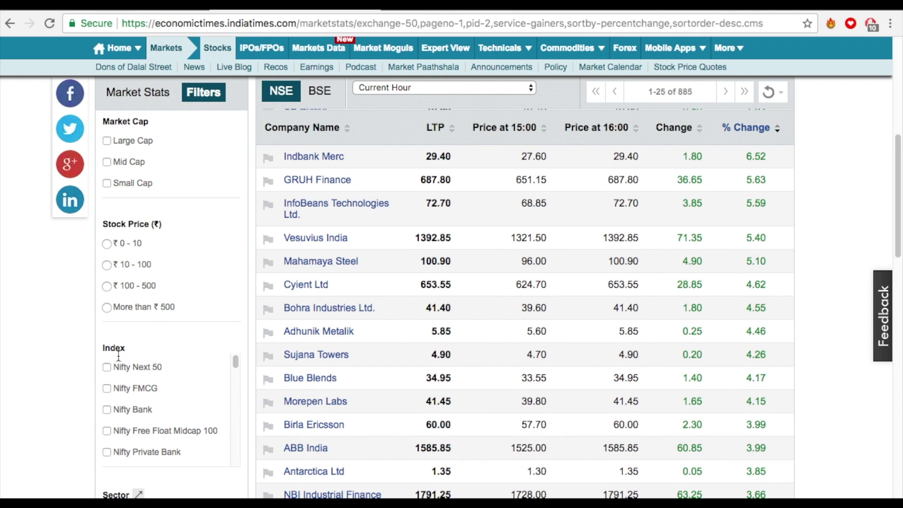
{"action": "scroll", "coordinate": [141, 414], "scroll_direction": "down", "scroll_amount": 5}
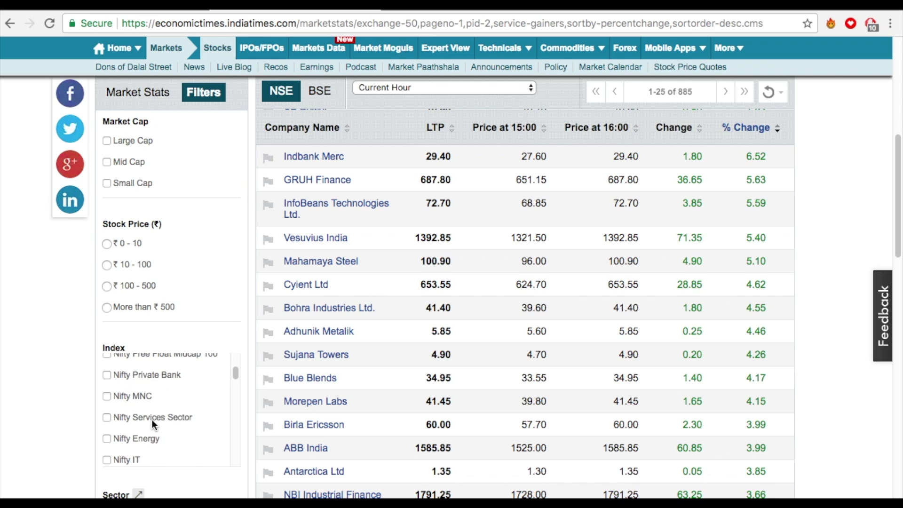
{"action": "scroll", "coordinate": [155, 422], "scroll_direction": "up", "scroll_amount": 3}
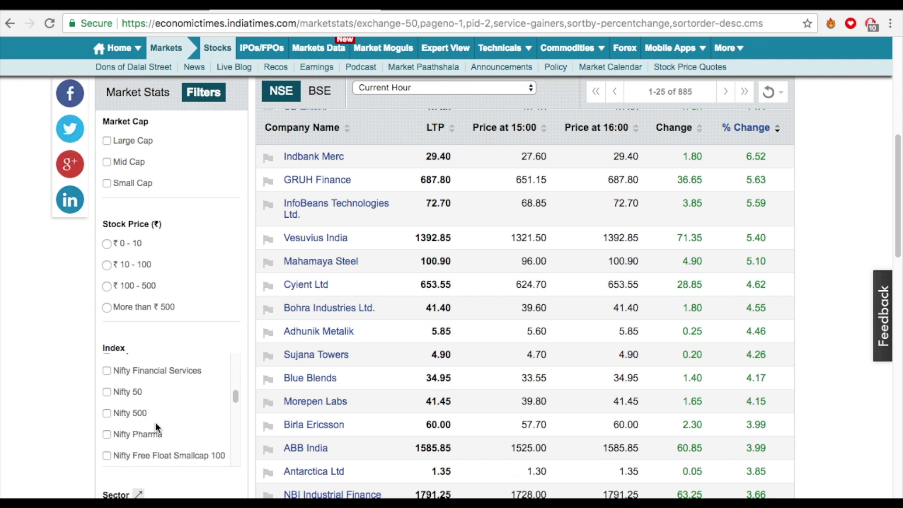
{"action": "left_click", "coordinate": [127, 417]}
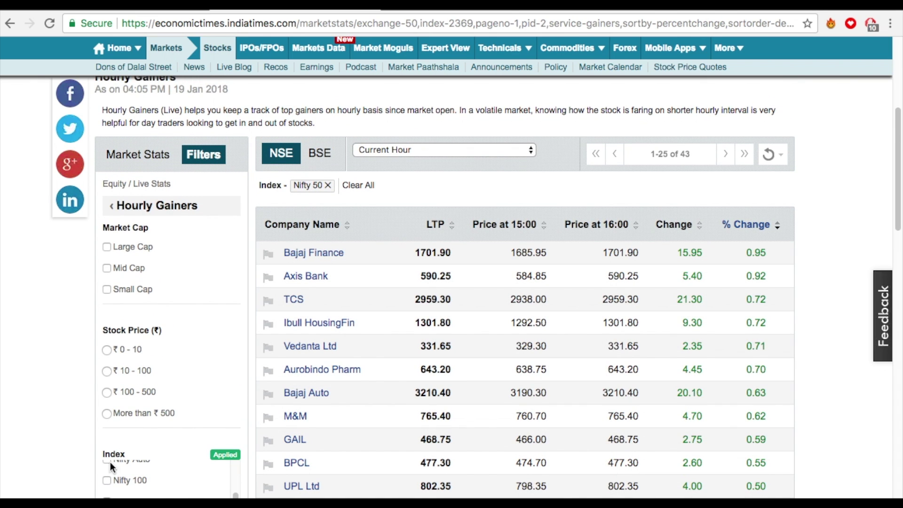
{"action": "scroll", "coordinate": [282, 329], "scroll_direction": "up", "scroll_amount": 1}
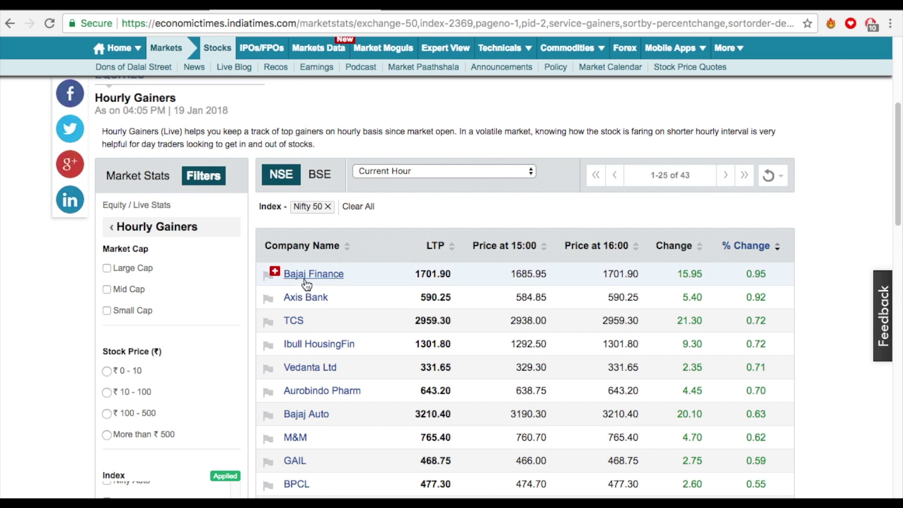
Switch the interval to 9:00 and 10:00, then check and close the auto-refresh rate options
{"action": "left_click", "coordinate": [533, 173]}
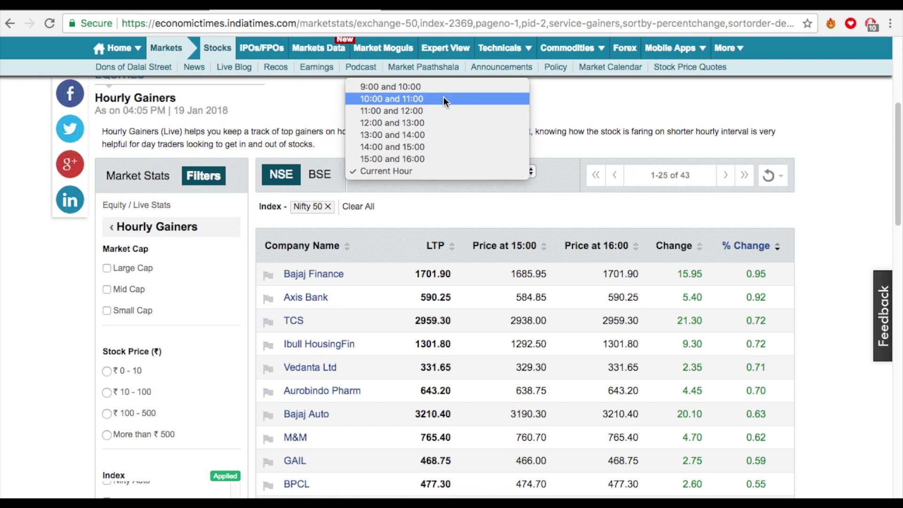
{"action": "left_click", "coordinate": [425, 85]}
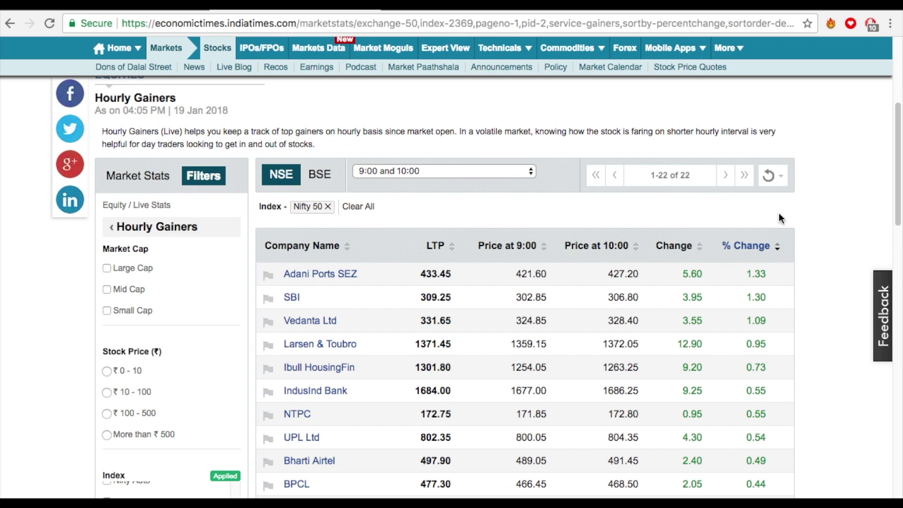
{"action": "left_click", "coordinate": [772, 176]}
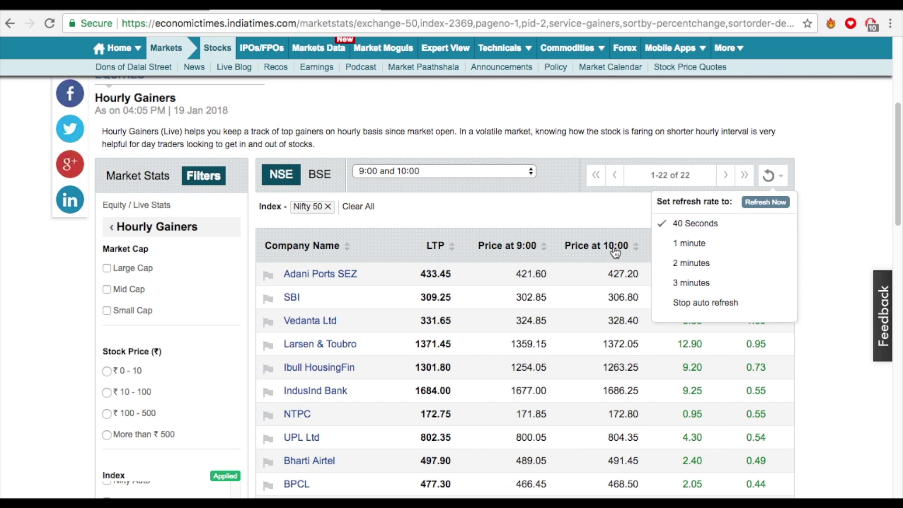
{"action": "scroll", "coordinate": [636, 285], "scroll_direction": "down", "scroll_amount": 1}
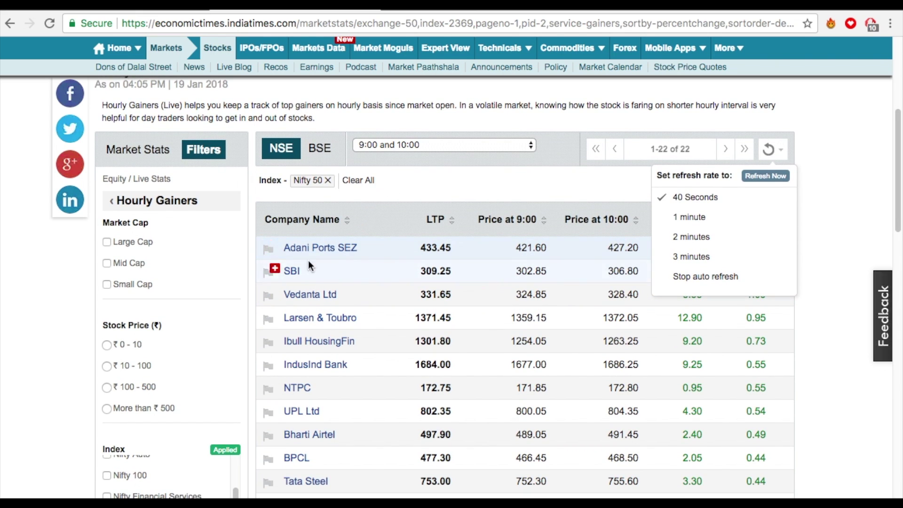
{"action": "left_click", "coordinate": [771, 159]}
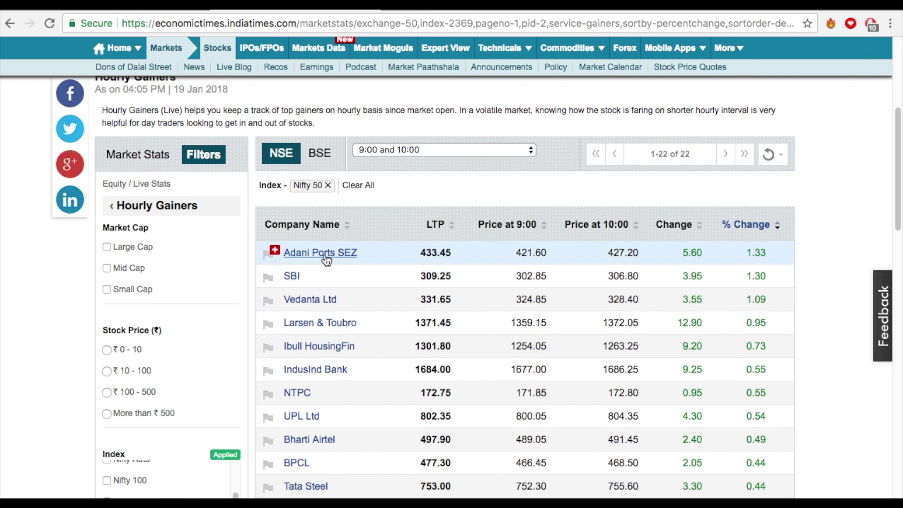
{"action": "scroll", "coordinate": [326, 258], "scroll_direction": "up", "scroll_amount": 1}
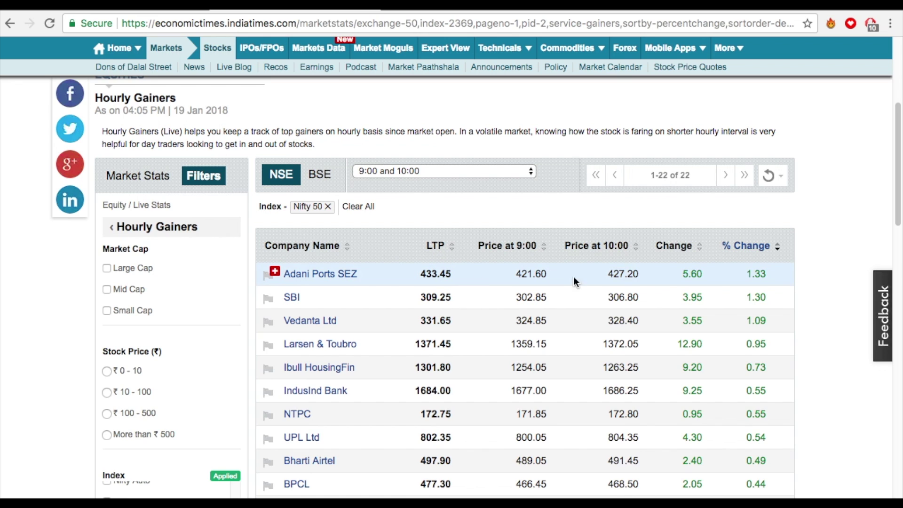
{"action": "double_click", "coordinate": [421, 274]}
{"action": "left_click", "coordinate": [429, 277]}
{"action": "scroll", "coordinate": [605, 297], "scroll_direction": "down", "scroll_amount": 1}
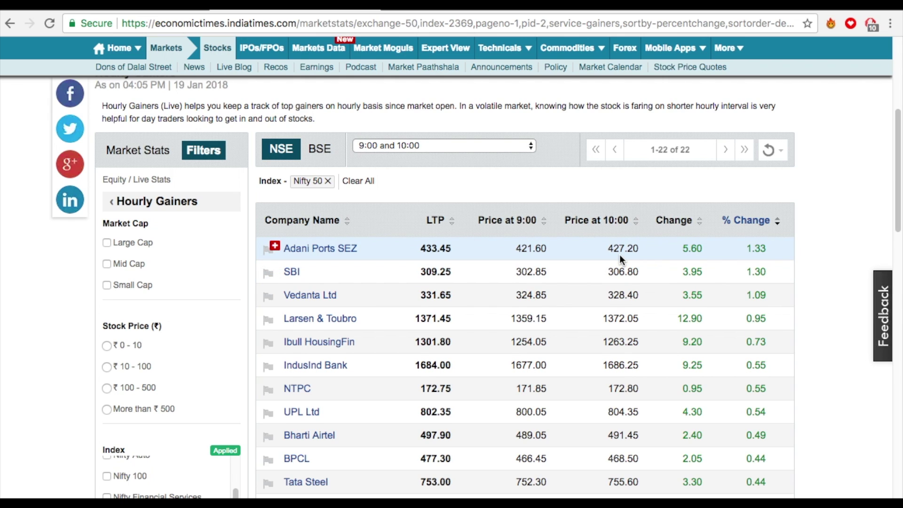
{"action": "scroll", "coordinate": [619, 255], "scroll_direction": "up", "scroll_amount": 1}
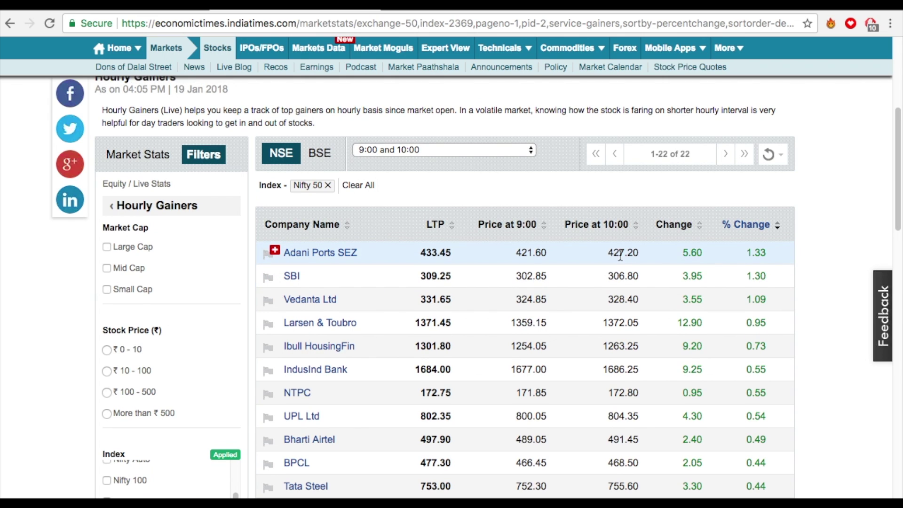
{"action": "scroll", "coordinate": [620, 255], "scroll_direction": "up", "scroll_amount": 1}
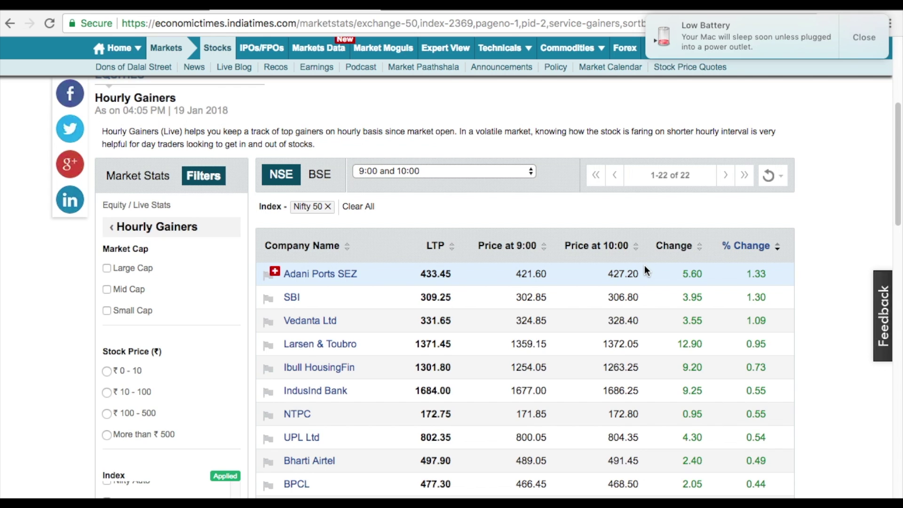
{"action": "scroll", "coordinate": [645, 265], "scroll_direction": "down", "scroll_amount": 1}
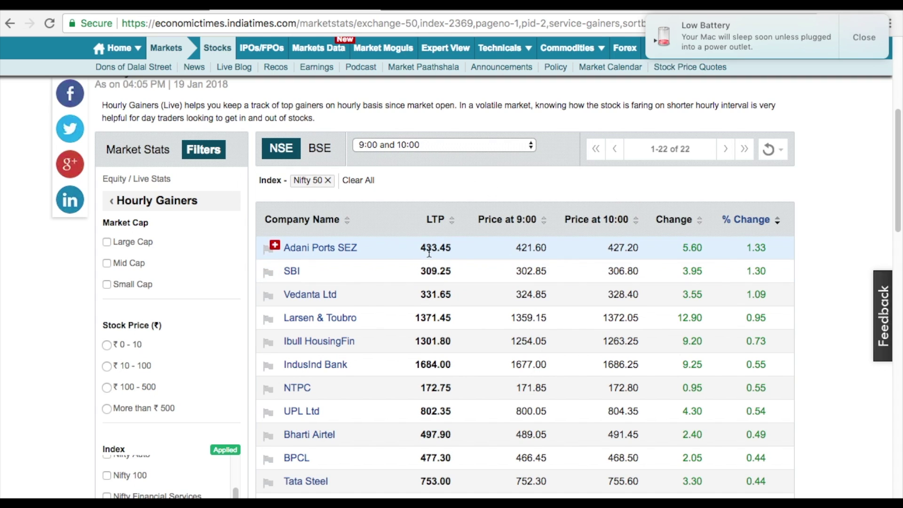
Show Nifty 50 gainers for the 10:00–11:00 slot, then the 11:00–12:00 slot
{"action": "left_click", "coordinate": [534, 145]}
{"action": "left_click", "coordinate": [430, 158]}
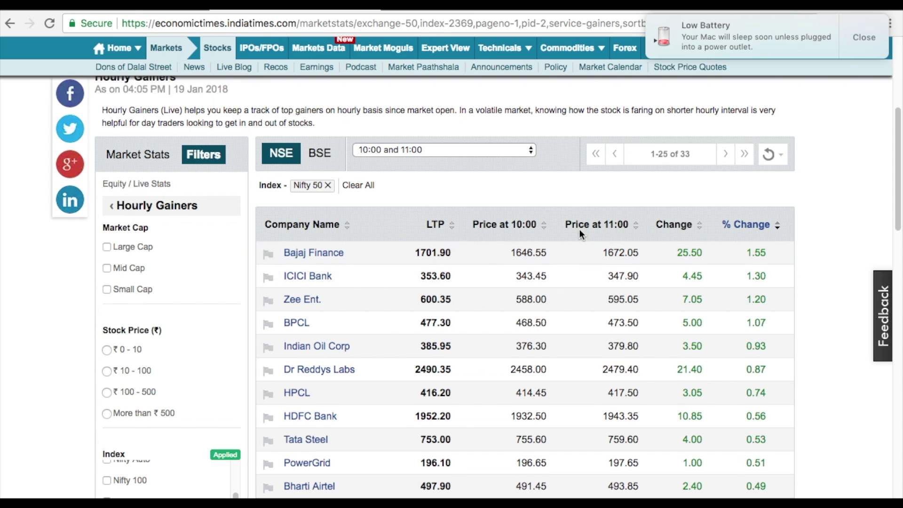
{"action": "scroll", "coordinate": [612, 264], "scroll_direction": "up", "scroll_amount": 1}
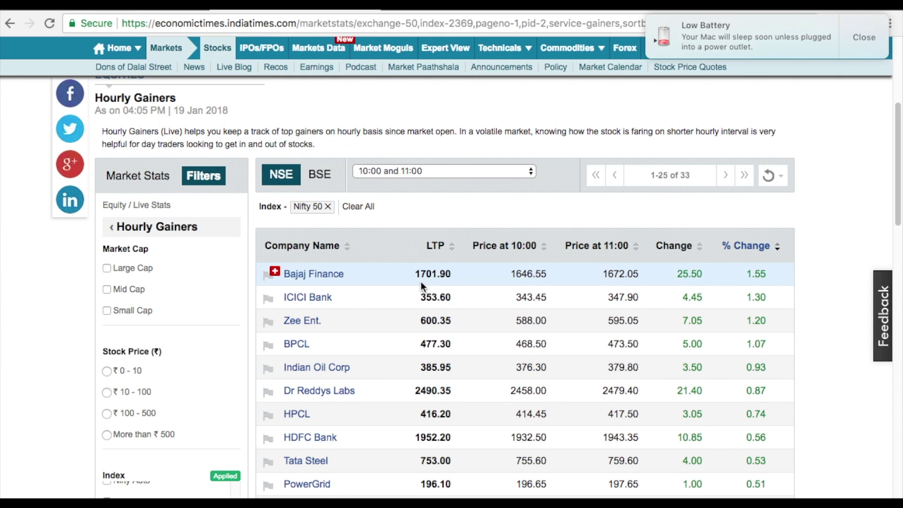
{"action": "left_click", "coordinate": [531, 172]}
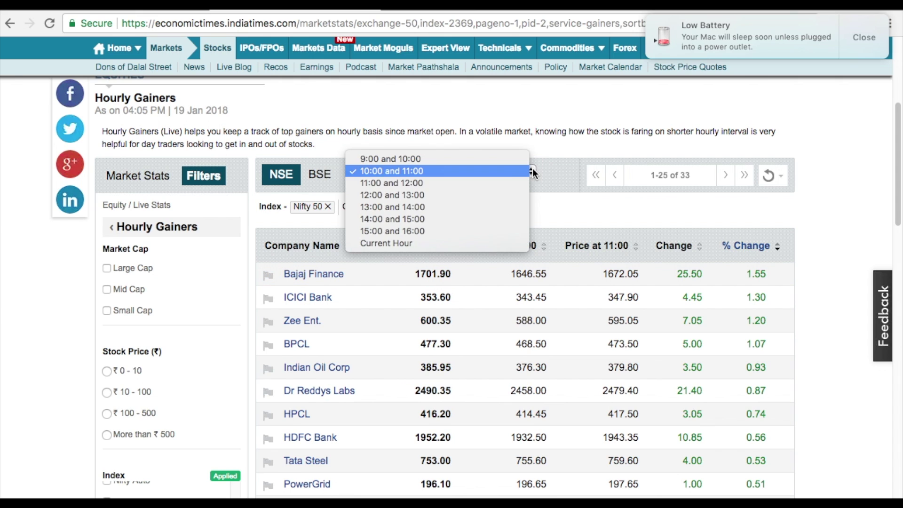
{"action": "left_click", "coordinate": [423, 183]}
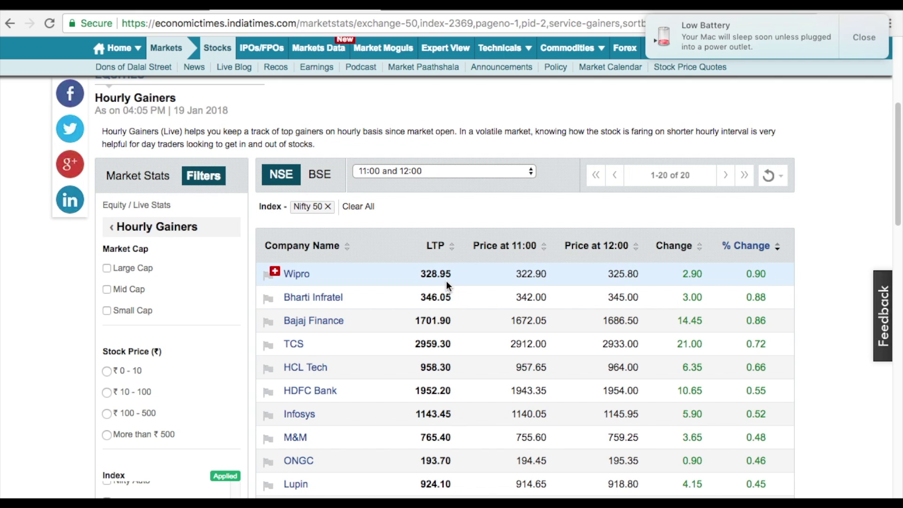
Step through the 12:00–13:00, 13:00–14:00 and 14:00–15:00 slots, ending with Ibull HousingFin at 1.71%
{"action": "left_click", "coordinate": [531, 173]}
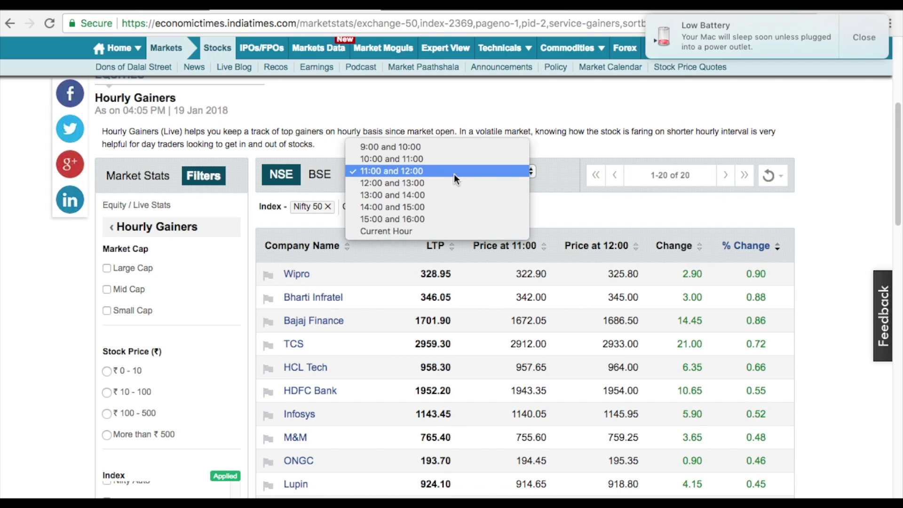
{"action": "left_click", "coordinate": [431, 183]}
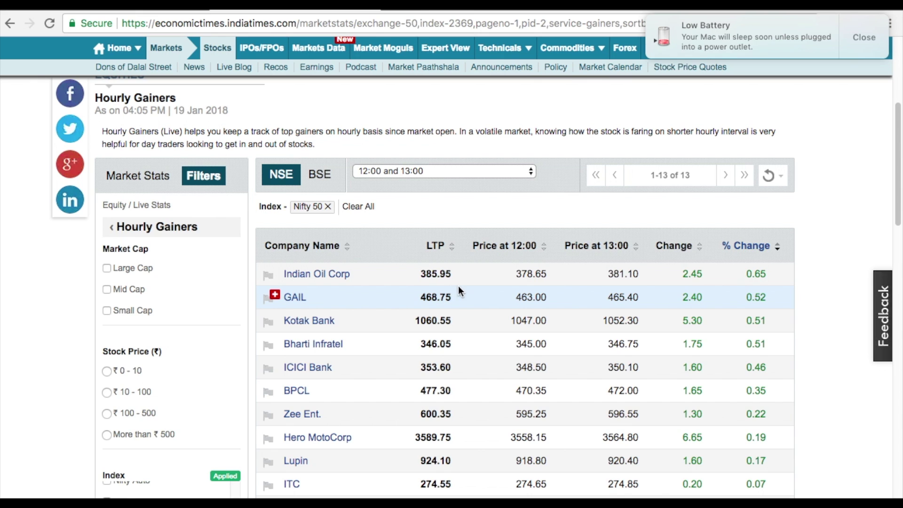
{"action": "left_click", "coordinate": [527, 174]}
{"action": "left_click", "coordinate": [414, 183]}
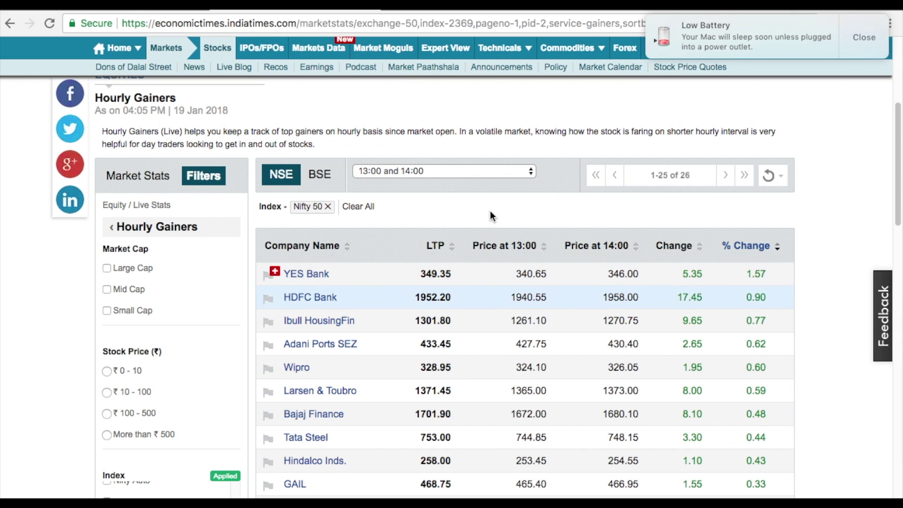
{"action": "left_click", "coordinate": [531, 171]}
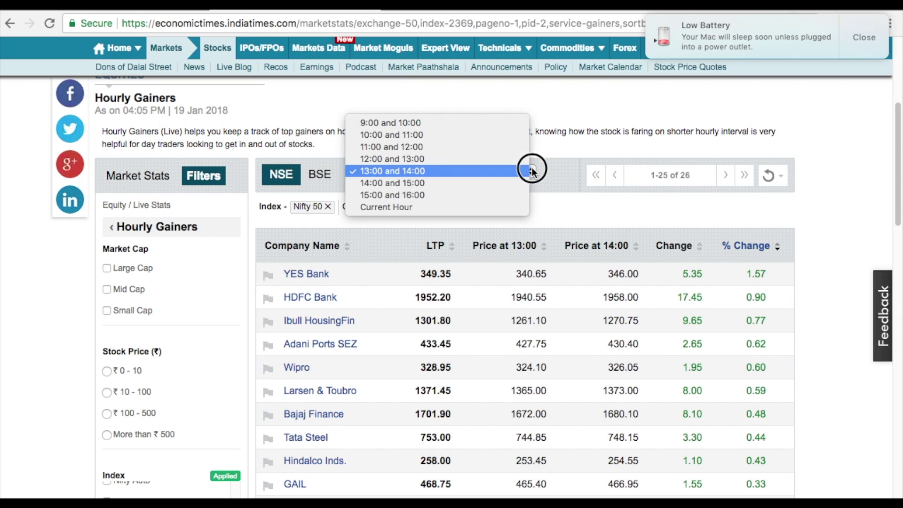
{"action": "left_click", "coordinate": [391, 182]}
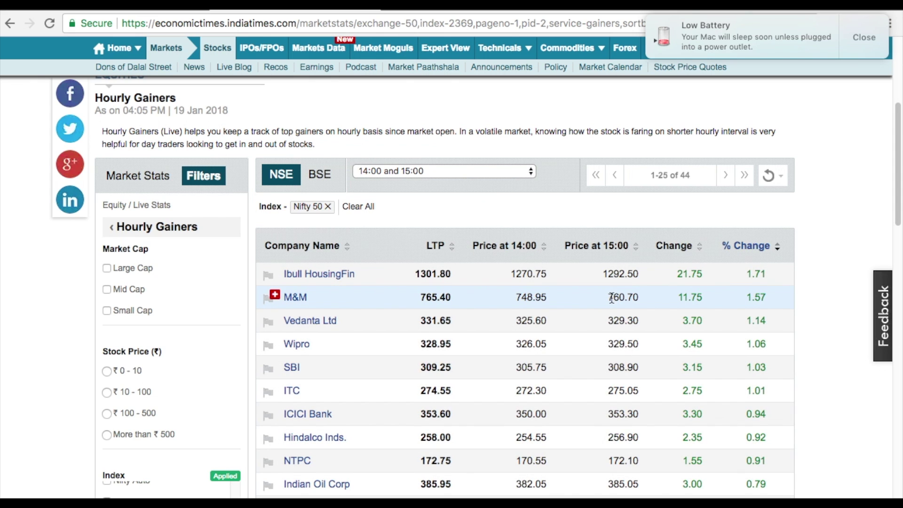
{"action": "scroll", "coordinate": [616, 280], "scroll_direction": "down", "scroll_amount": 1}
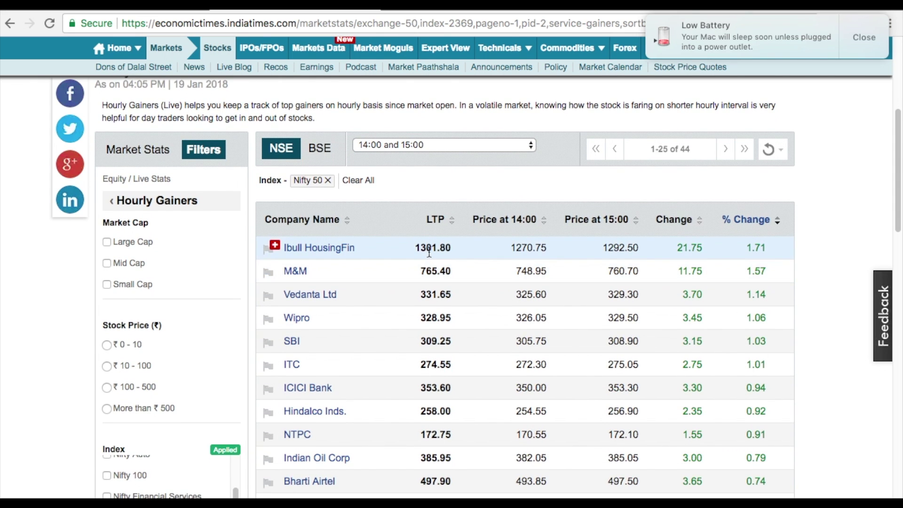
{"action": "left_click", "coordinate": [531, 144]}
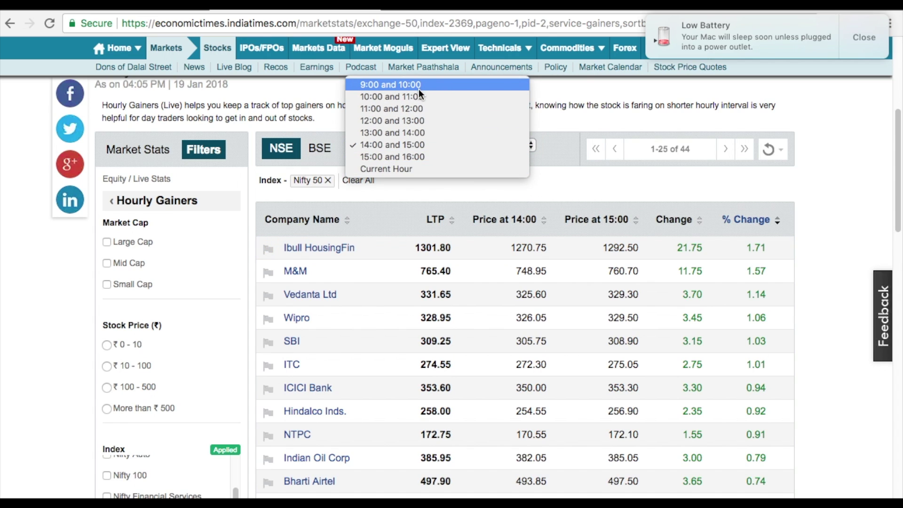